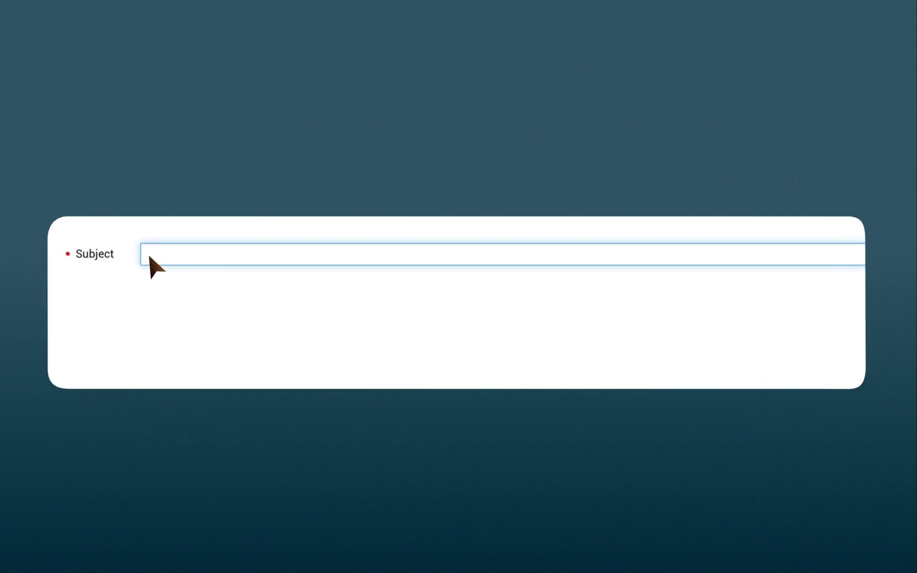
type("cannot access fi")
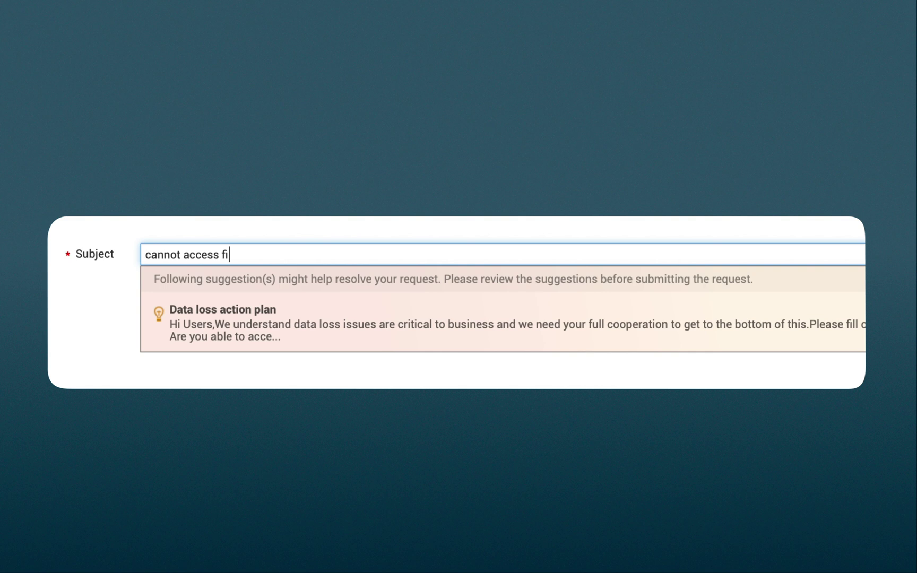
type("le")
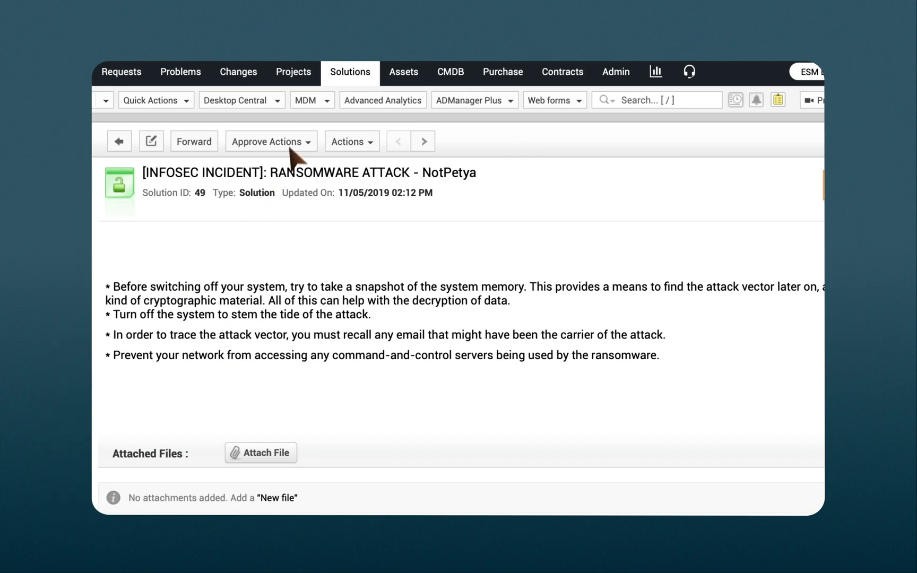
Step: Submit the ransomware solution for approval with three users selected as approvers
left_click(291, 143)
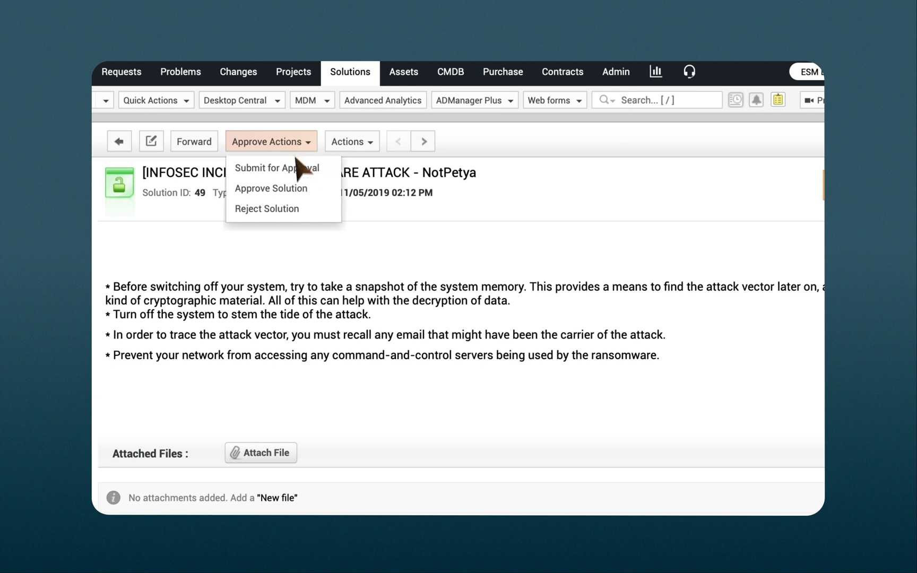
left_click(276, 168)
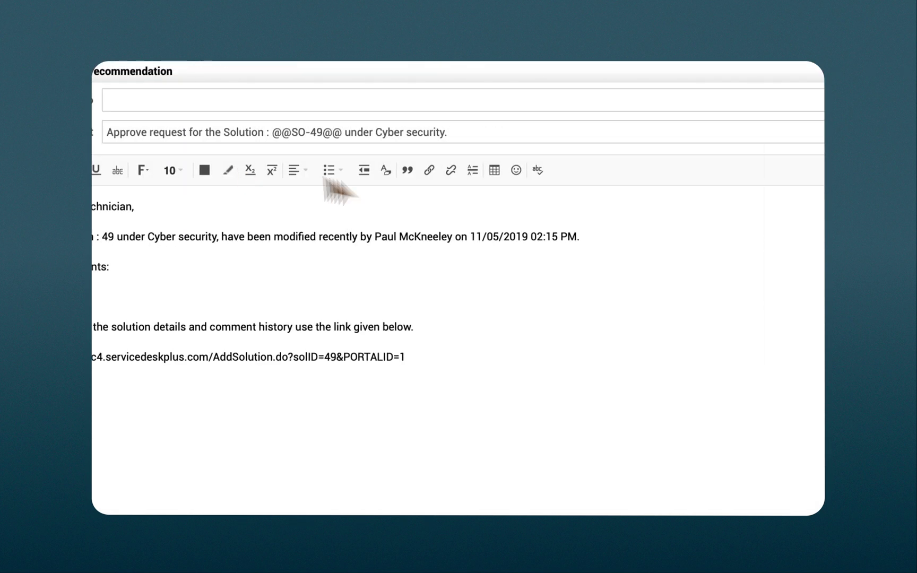
left_click(775, 100)
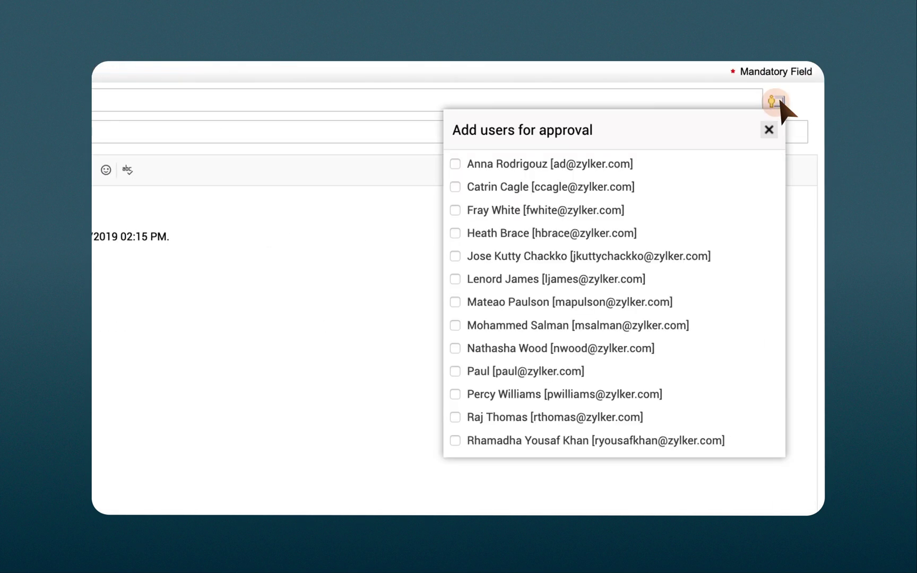
left_click(455, 164)
left_click(457, 257)
left_click(456, 279)
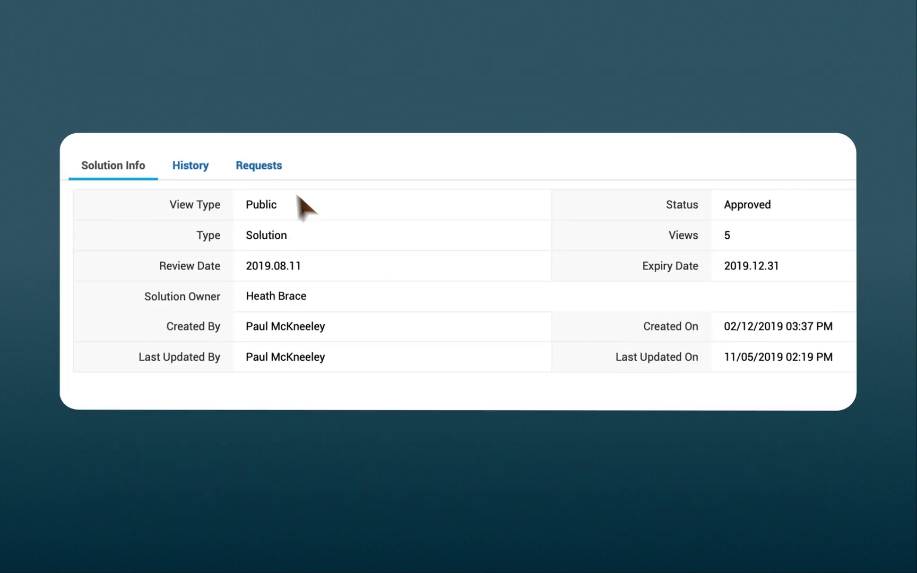
Step: Review the requests using the solution and its status, views and expiry details
left_click(269, 170)
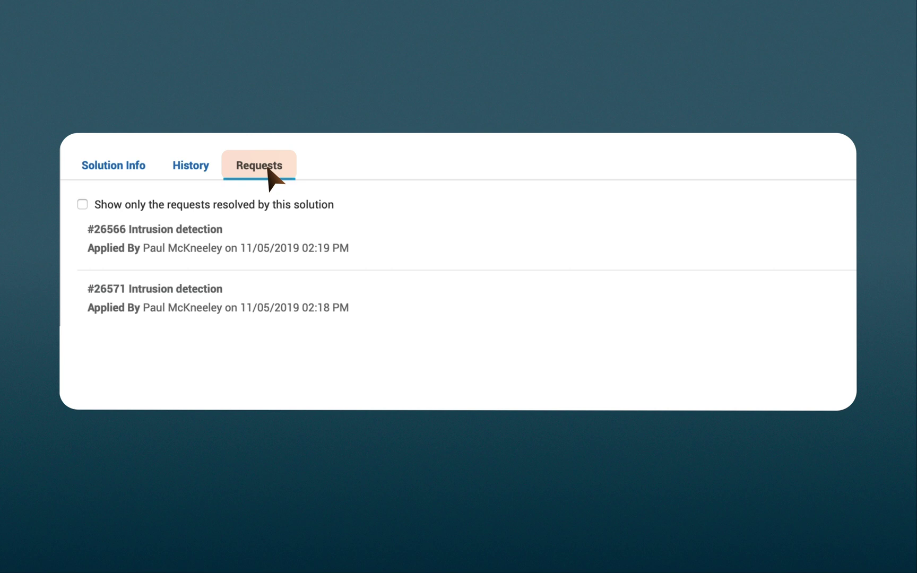
left_click(128, 170)
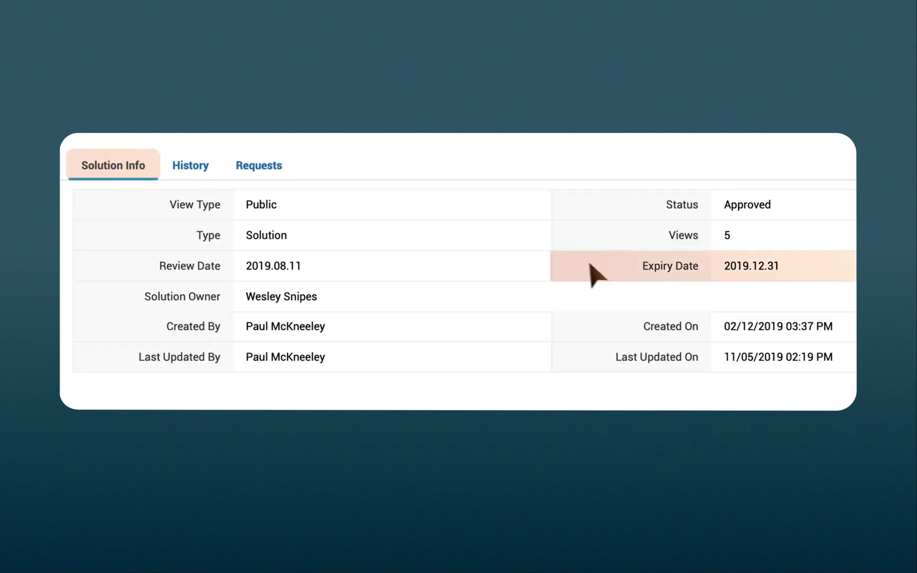